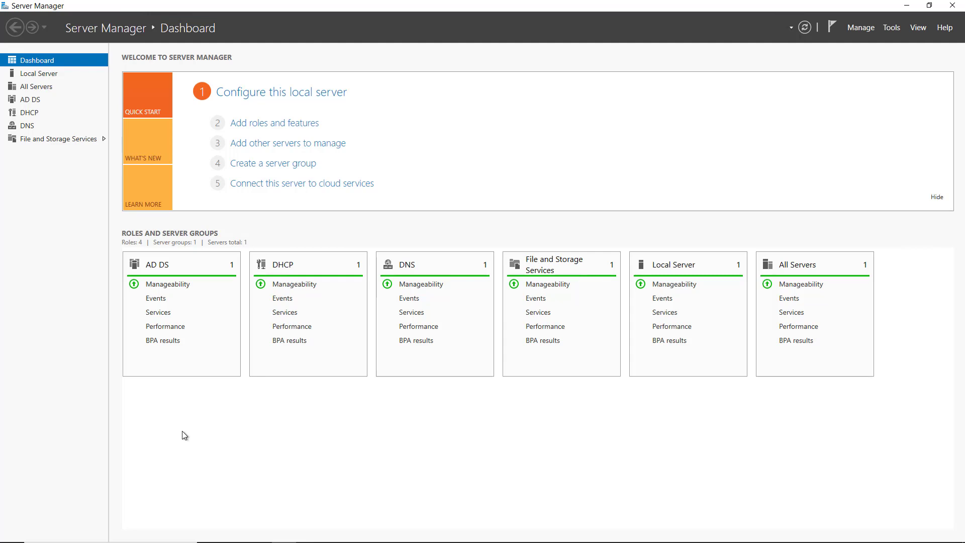
Open Server Manager's Tools menu of administrative tools
click(892, 29)
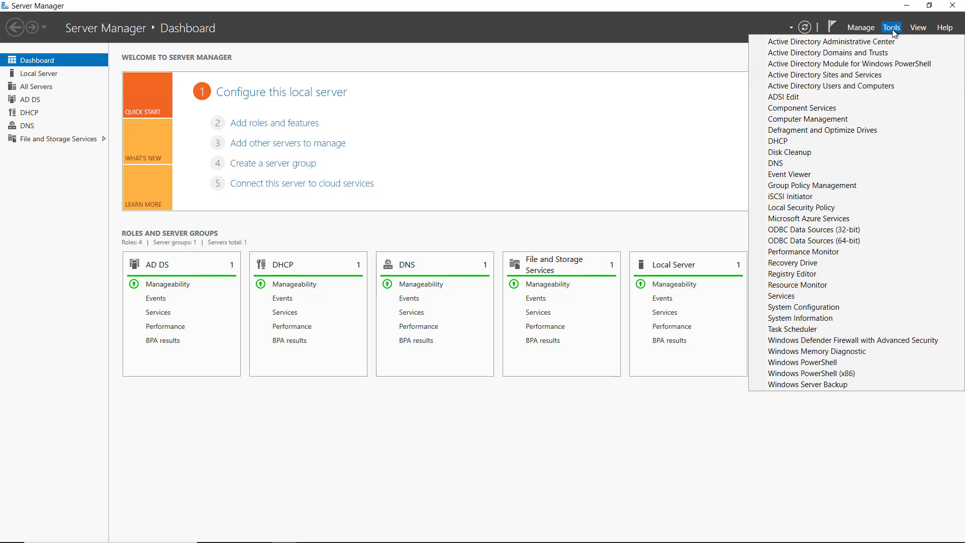
Launch Computer Management maximized and show Disk Management
click(829, 120)
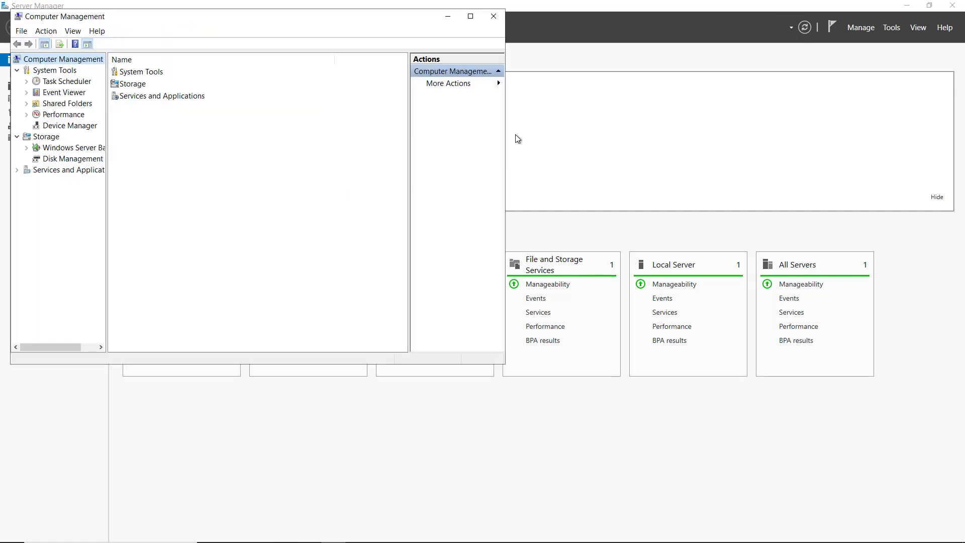
click(470, 17)
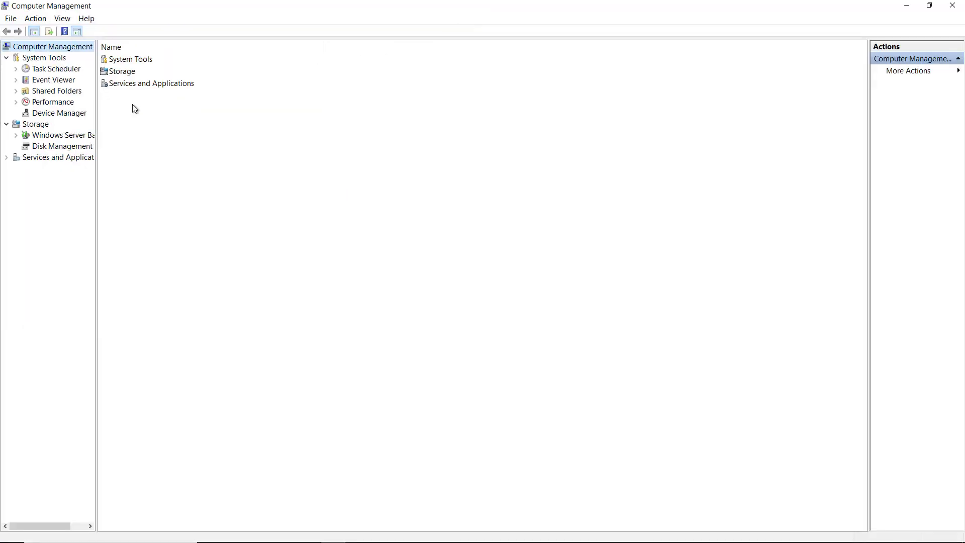
click(68, 146)
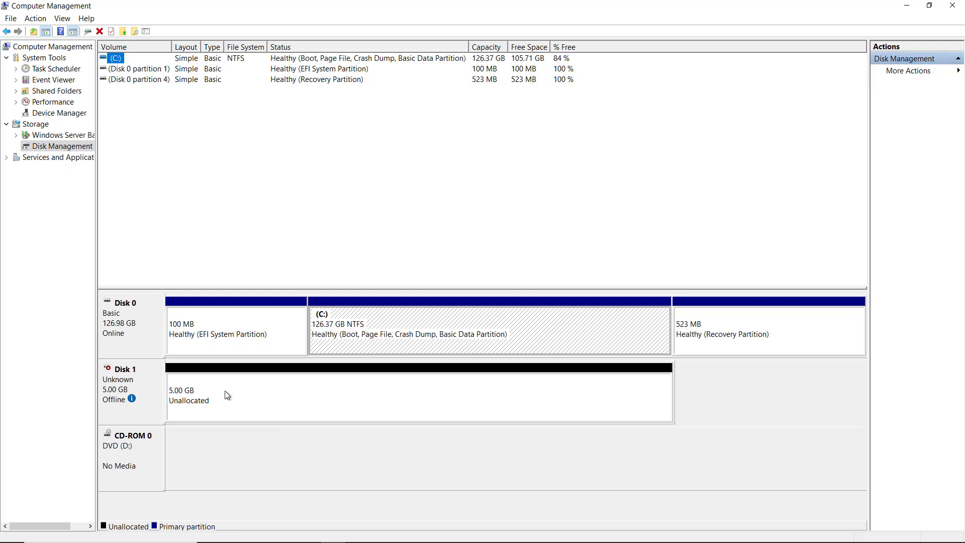
Bring the offline 5 GB Disk 1 online so it reads Not Initialized
click(143, 379)
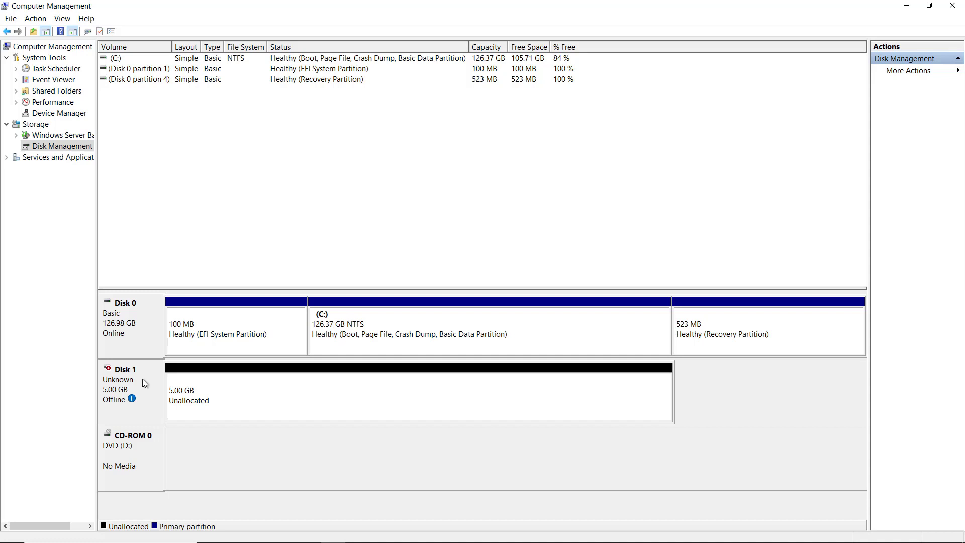
right_click(144, 381)
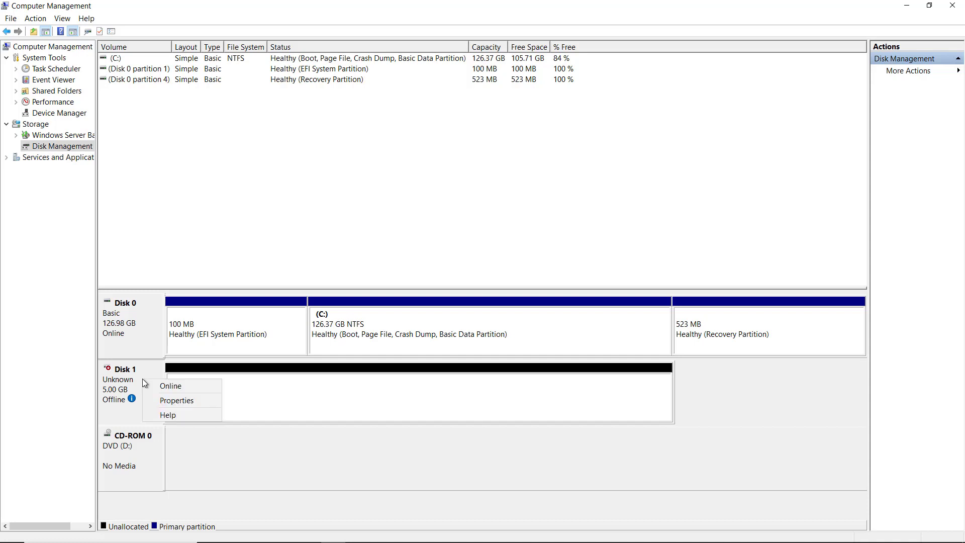
click(153, 385)
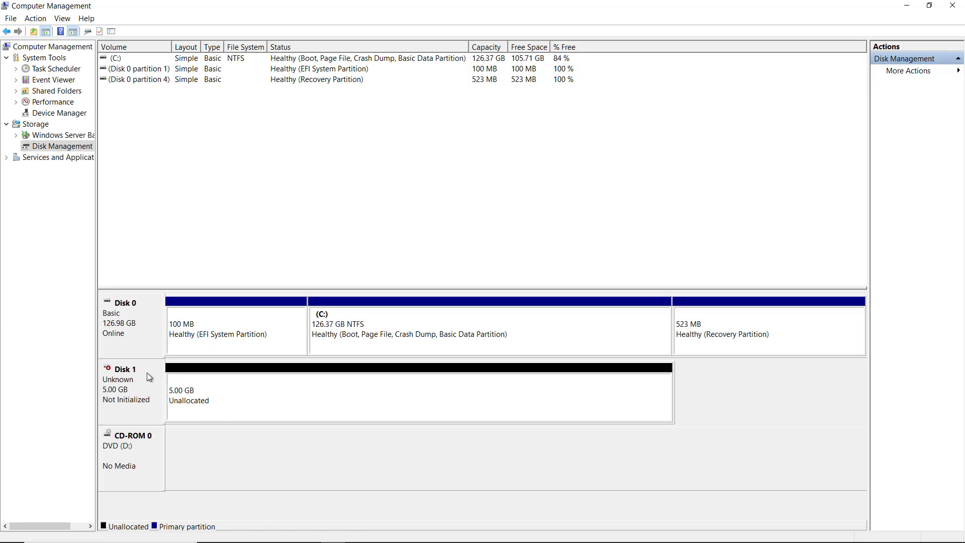
right_click(148, 376)
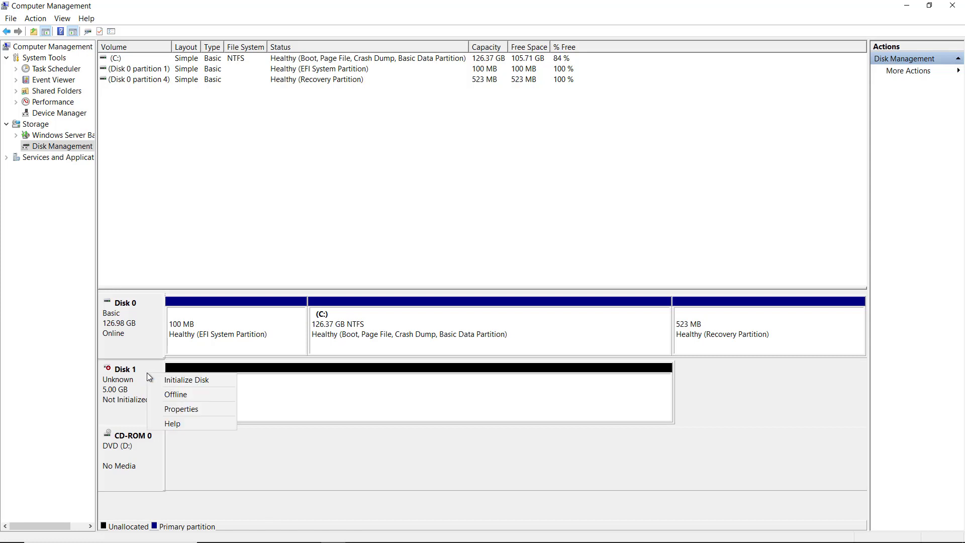
Initialize Disk 1 with the GPT partition style rather than MBR
click(170, 379)
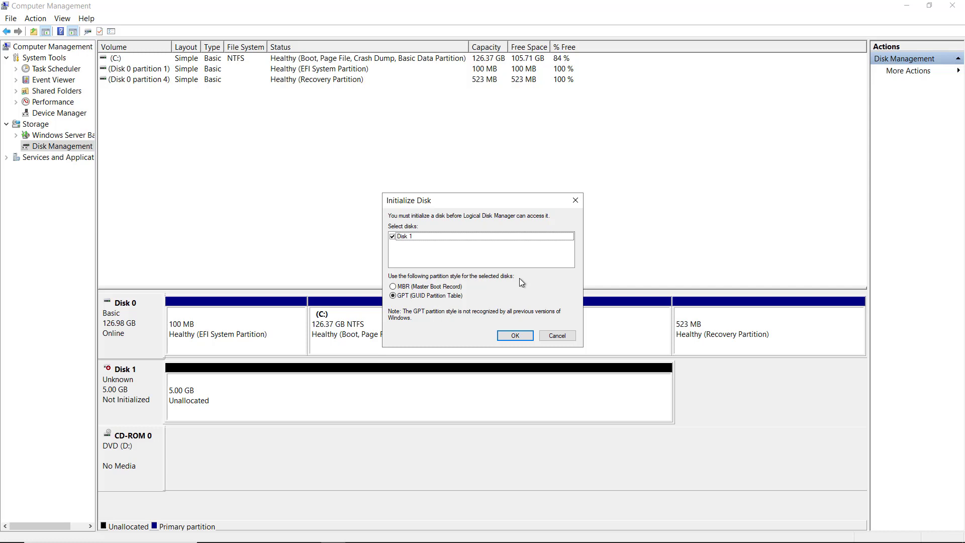
click(456, 287)
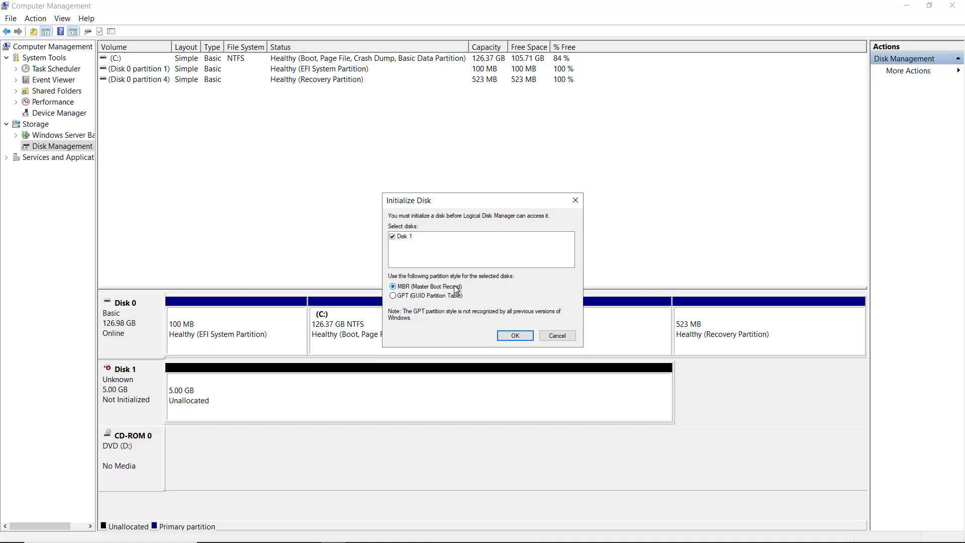
click(458, 296)
click(520, 335)
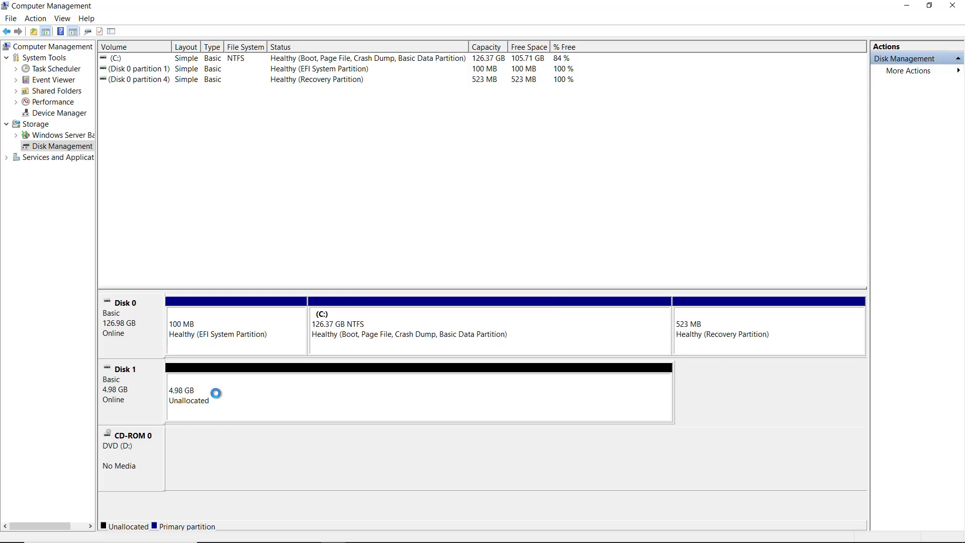
click(217, 389)
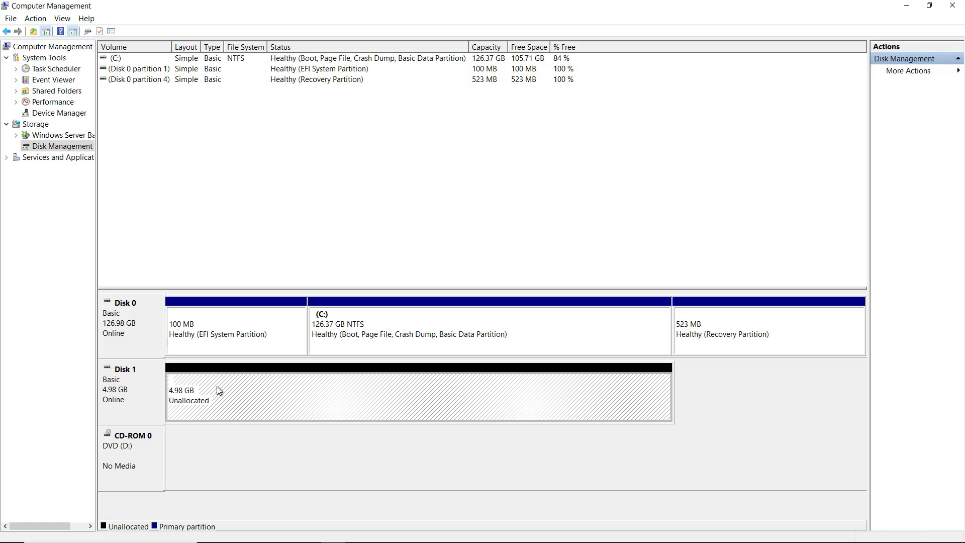
Start a New Simple Volume on the unallocated space, keeping the full 5102 MB size
right_click(227, 388)
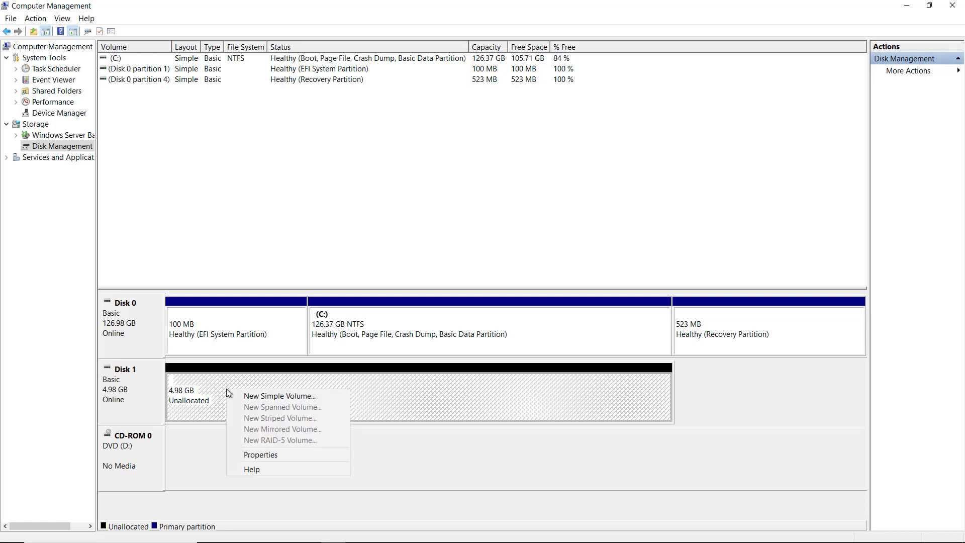
click(253, 394)
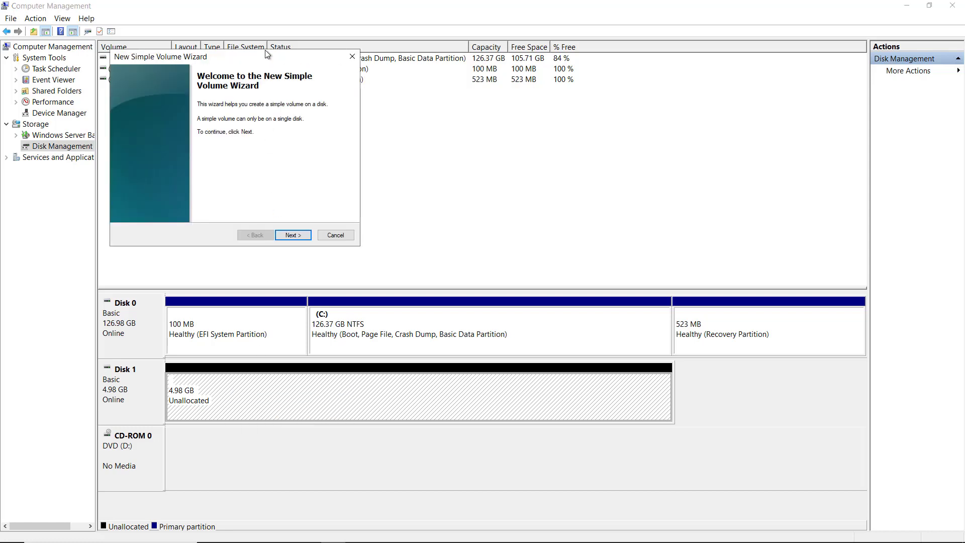
drag(267, 56, 478, 127)
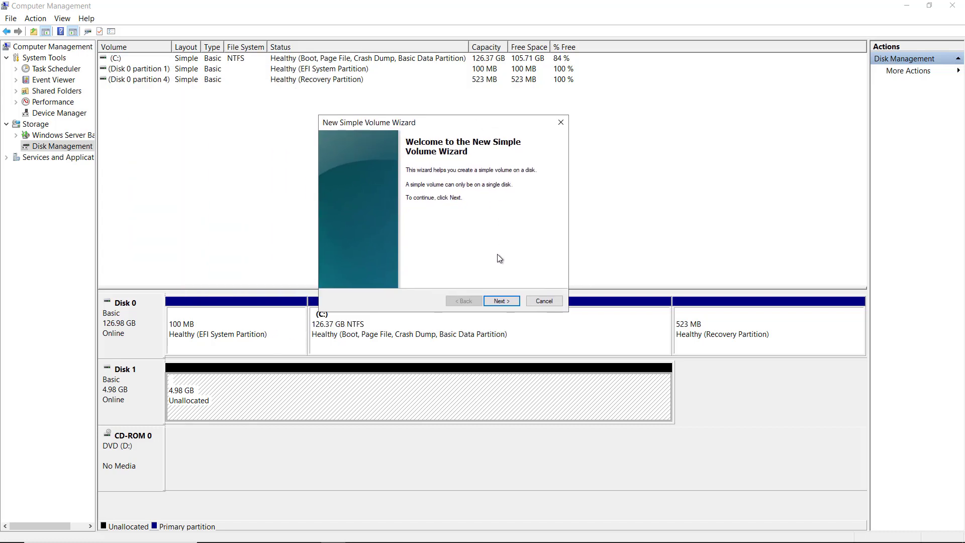
click(502, 300)
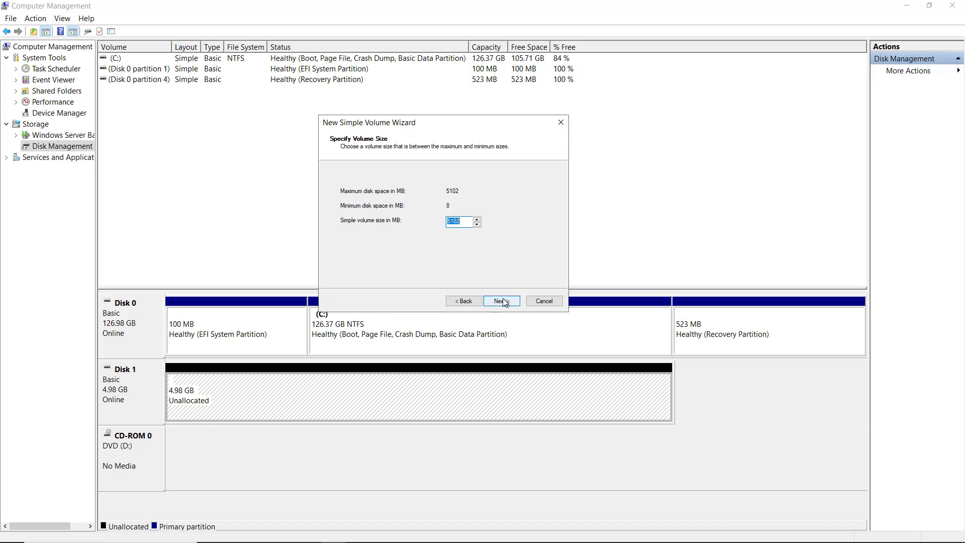
click(502, 300)
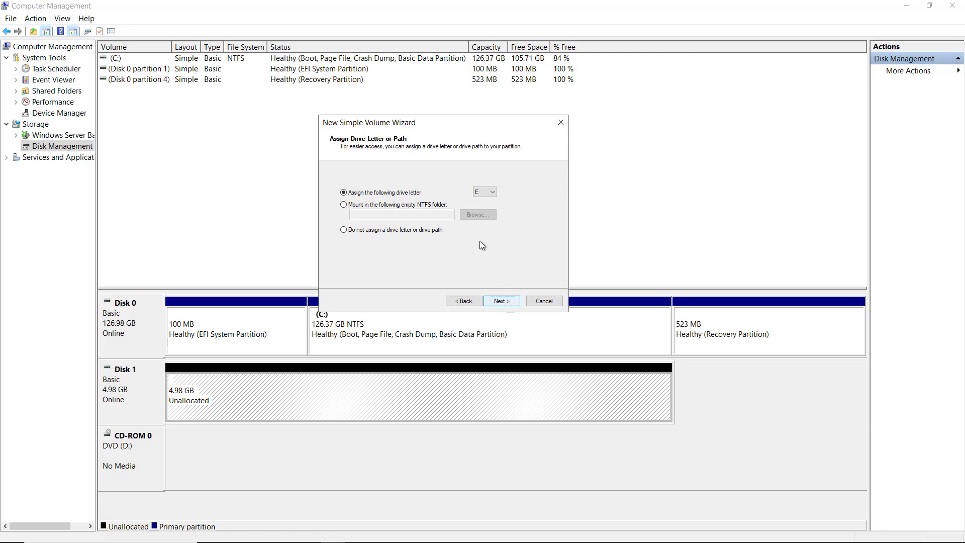
Assign drive letter E to the new volume instead of a folder mount or no letter
click(418, 205)
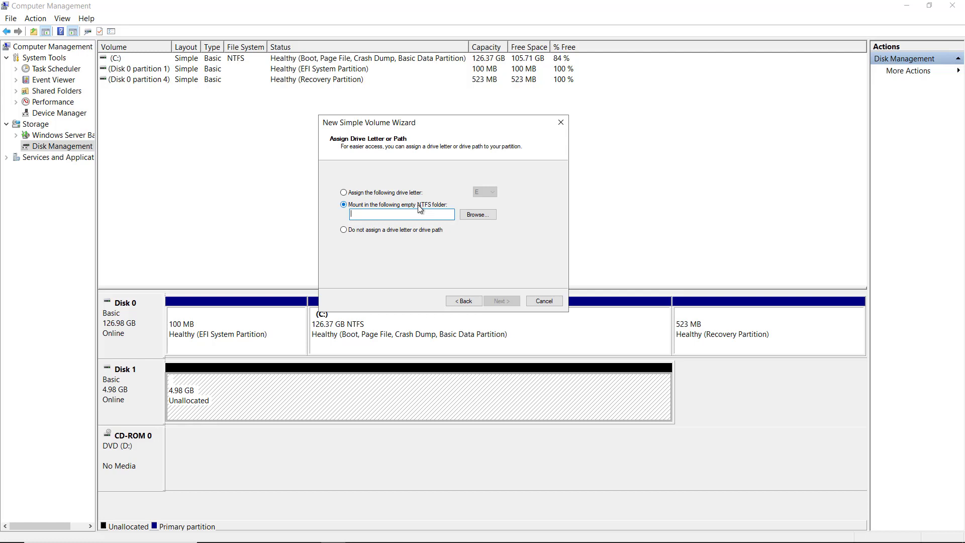
click(476, 214)
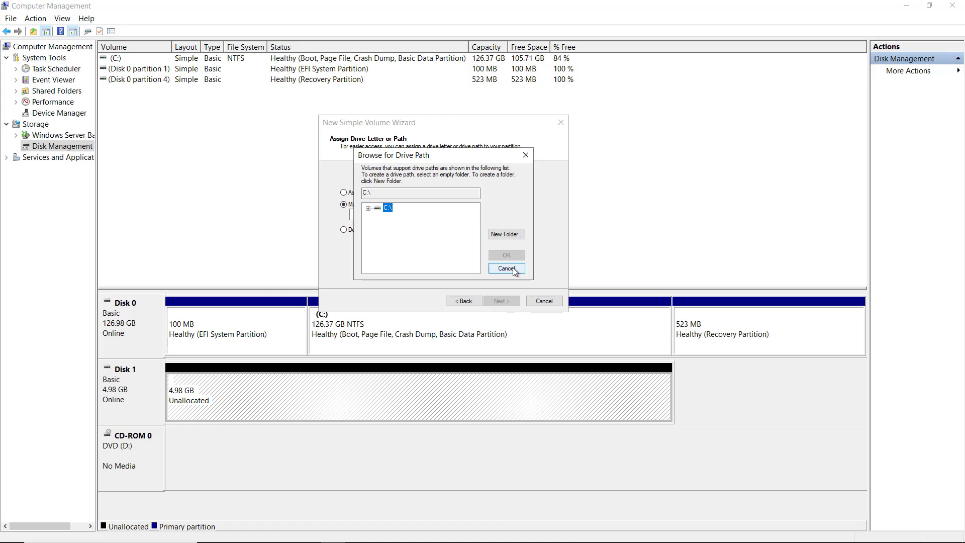
click(513, 269)
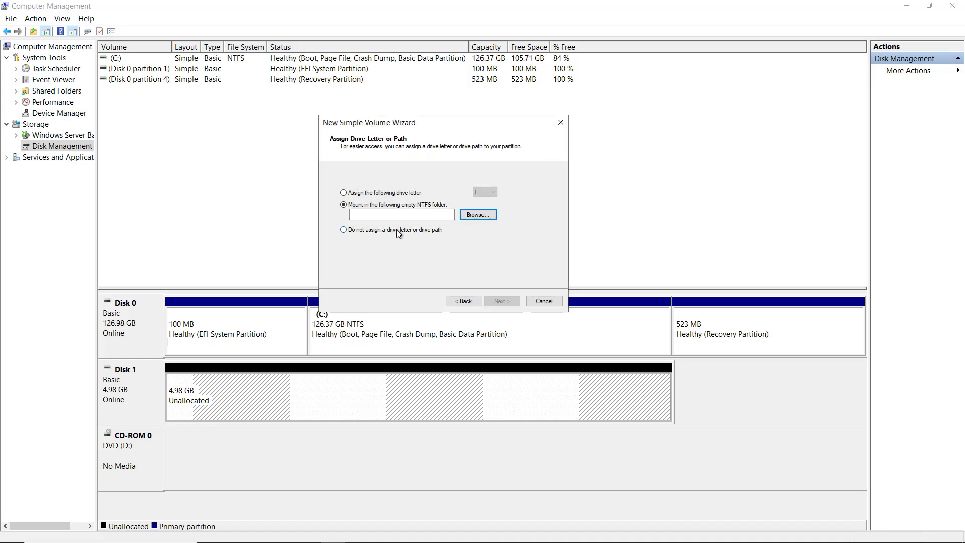
click(399, 231)
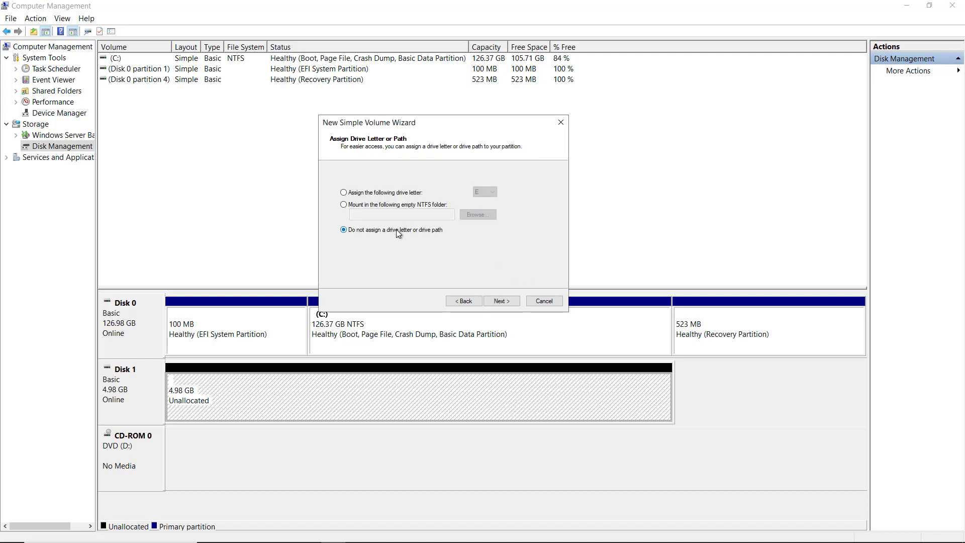
click(401, 193)
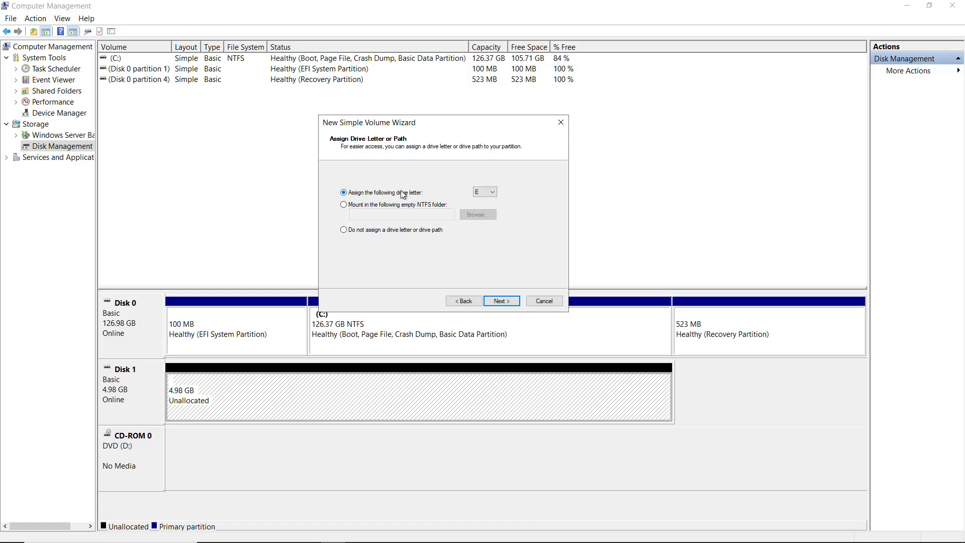
Keep NTFS as the file system and change the volume label to 'Storage'
click(503, 300)
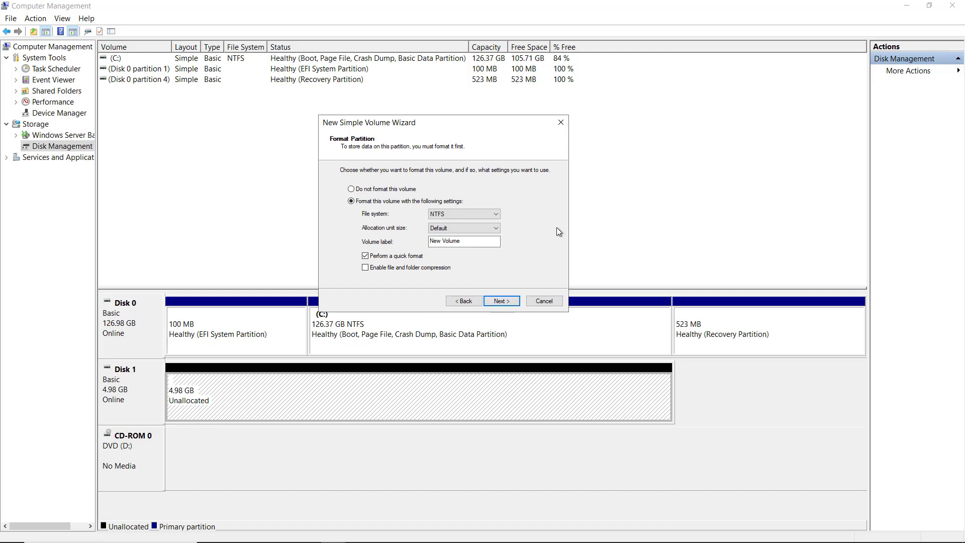
click(498, 213)
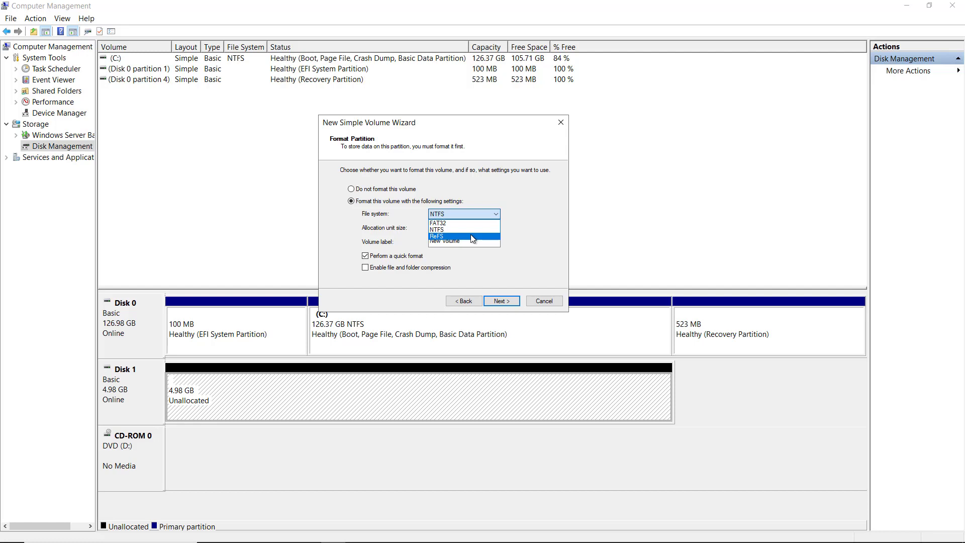
click(469, 229)
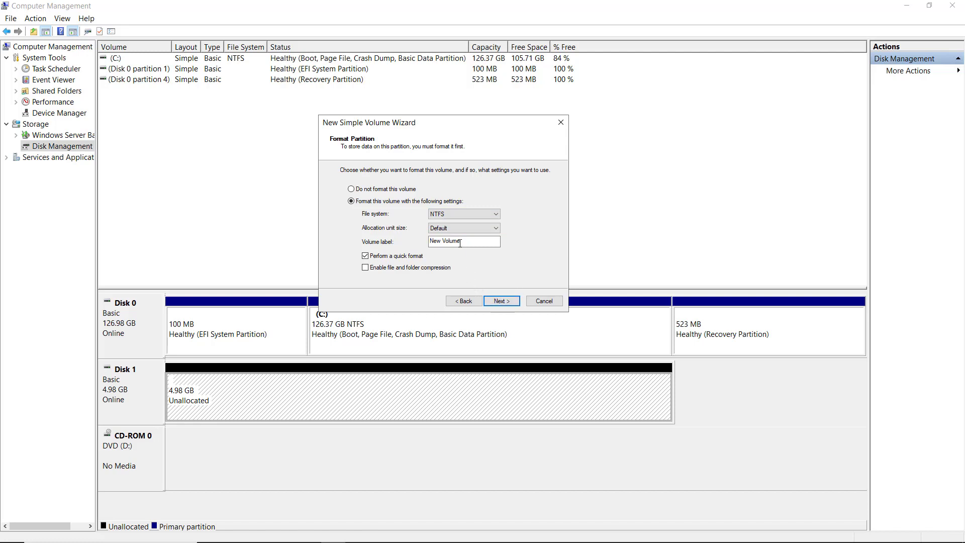
drag(463, 241, 403, 245)
text(Storage)
Disable quick format, leave compression off, and finish creating the Storage (E:) volume
click(365, 256)
click(421, 272)
click(422, 269)
click(505, 301)
click(503, 301)
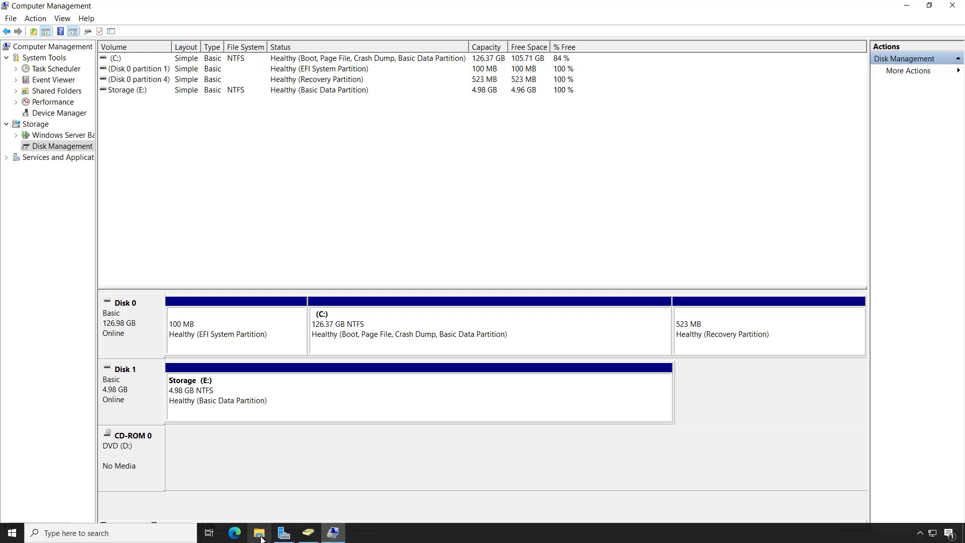
Open Storage (E:) under This PC in File Explorer to check it is empty
click(264, 533)
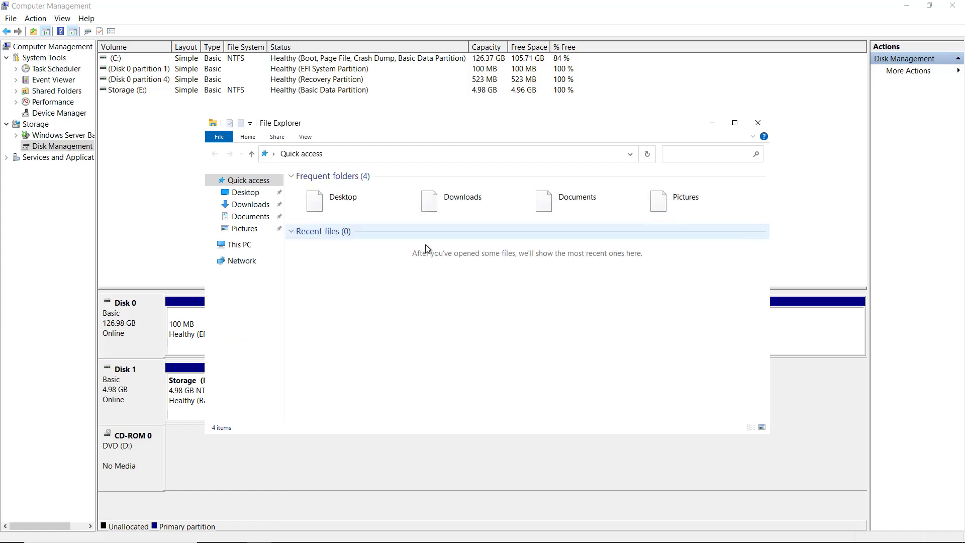
click(236, 249)
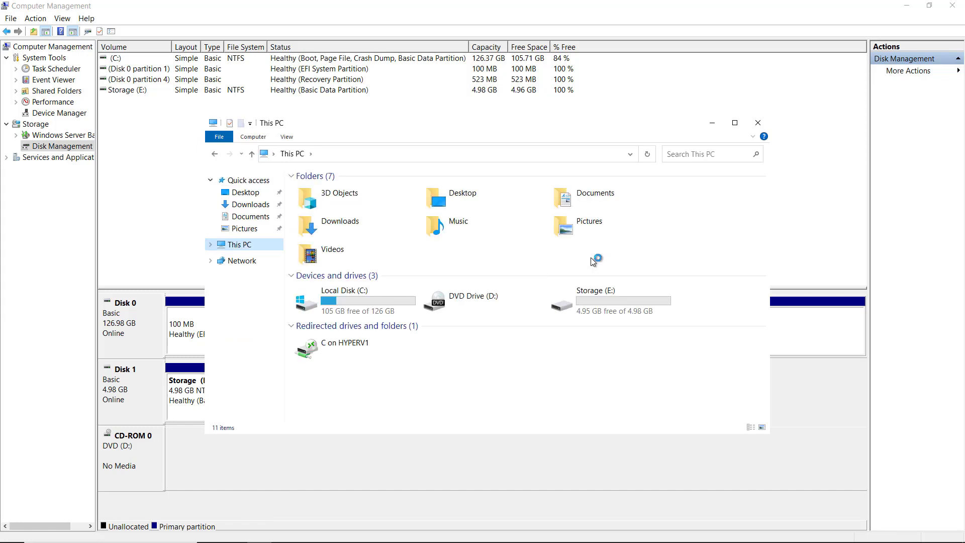
double_click(613, 300)
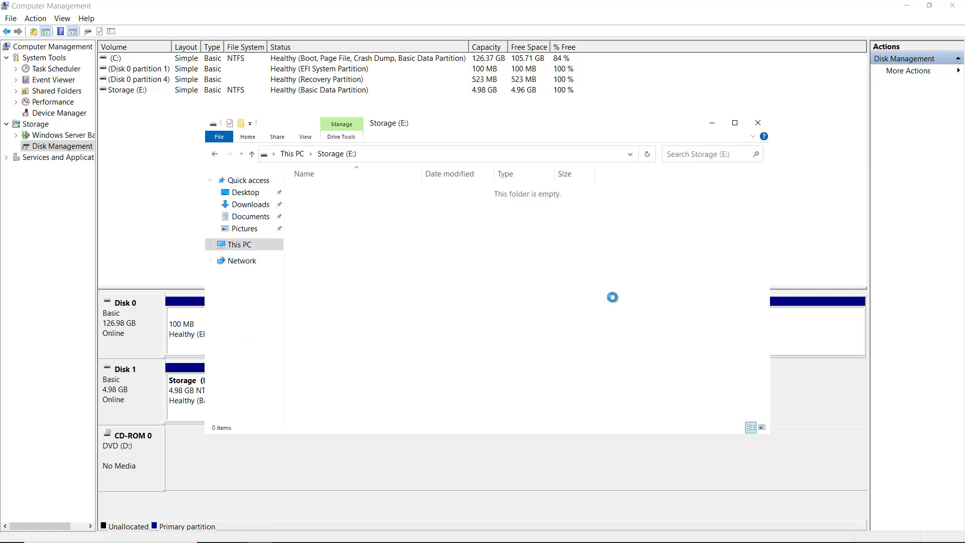
Close the E: window, delete the Storage (E:) volume, and set Disk 1 Offline
click(758, 123)
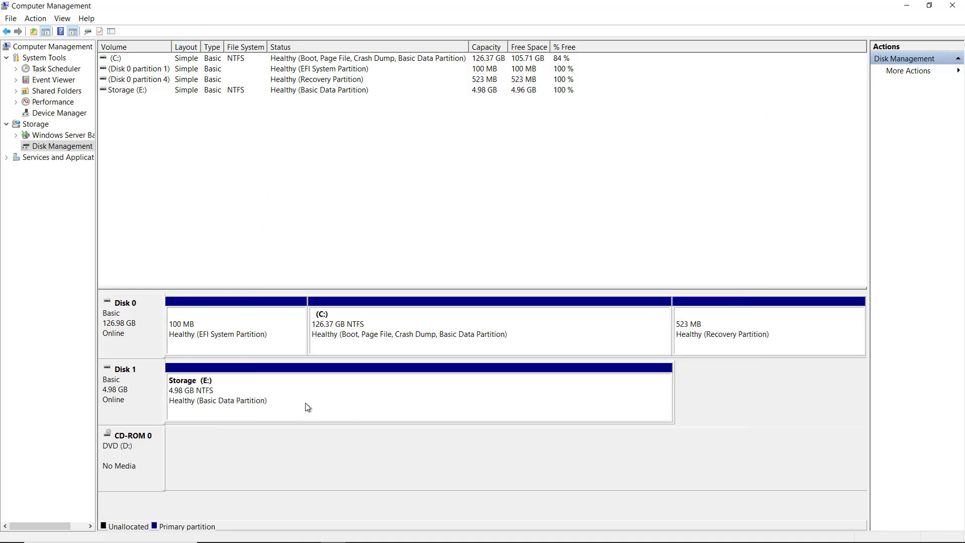
right_click(197, 383)
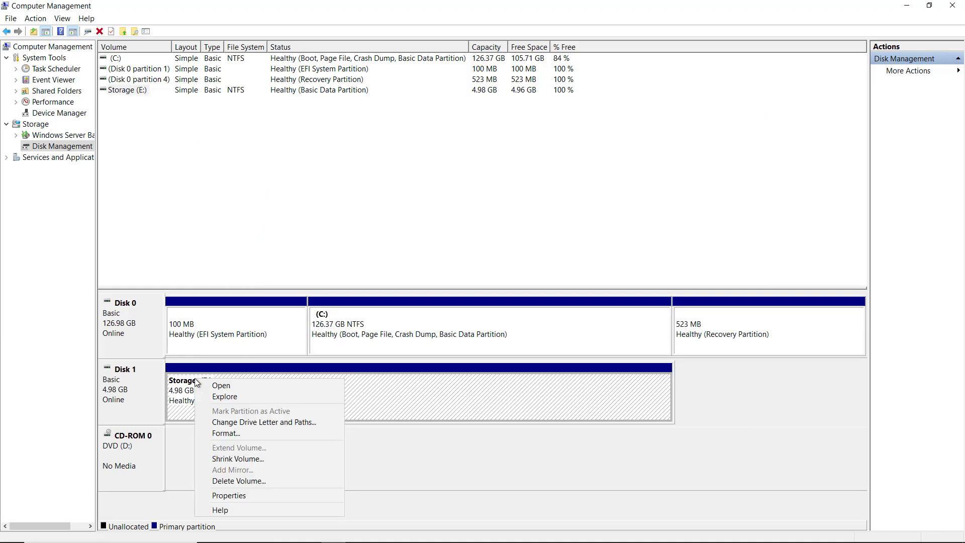
click(239, 481)
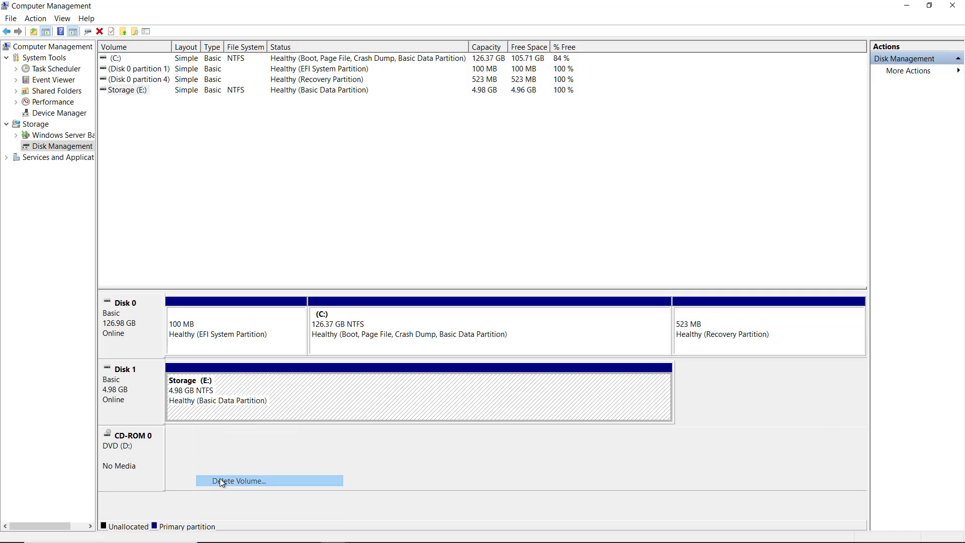
click(532, 327)
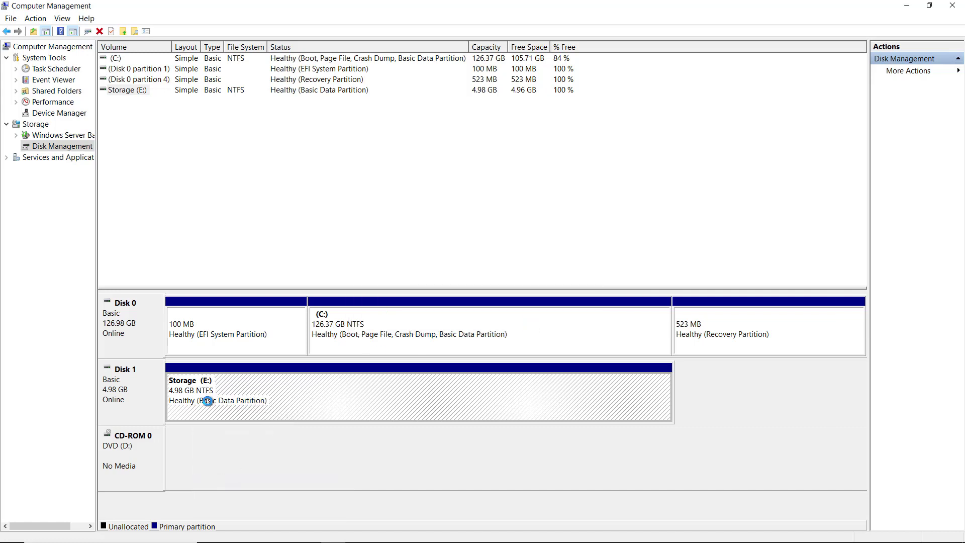
right_click(130, 384)
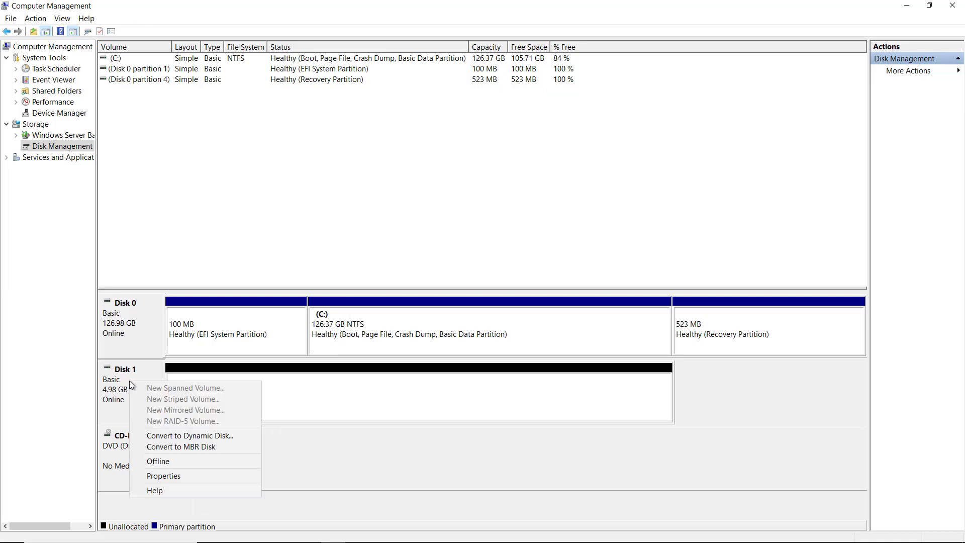
click(158, 461)
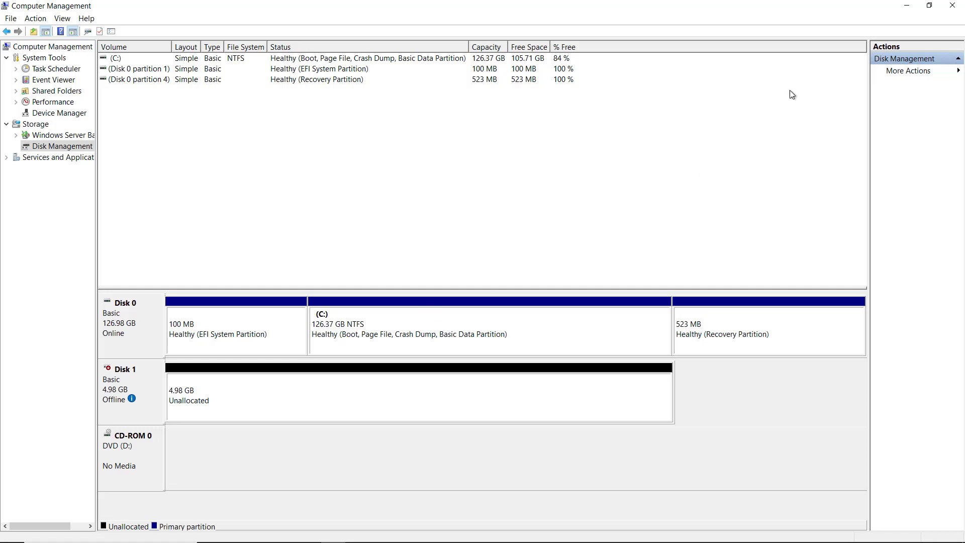
Close Computer Management and select disk 1 under File and Storage Services > Disks
click(953, 5)
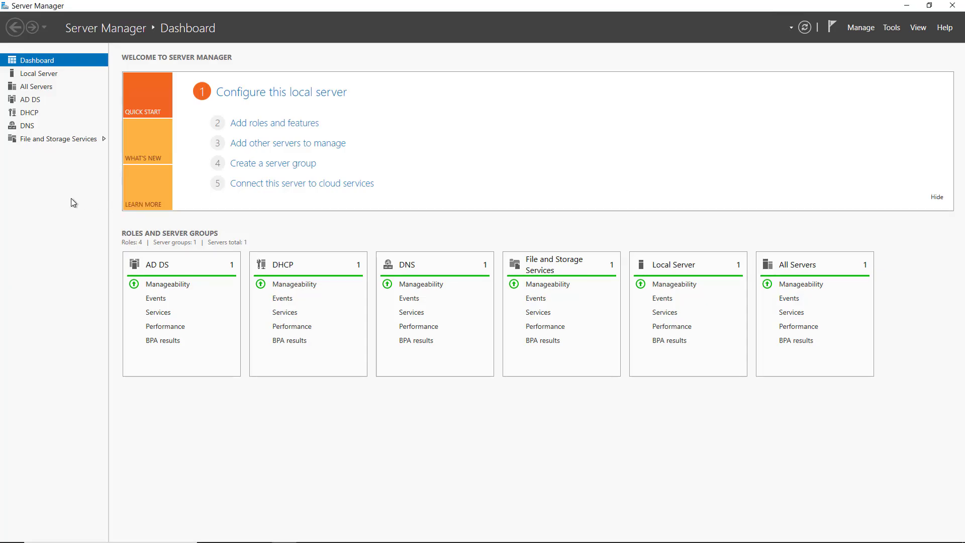
click(63, 143)
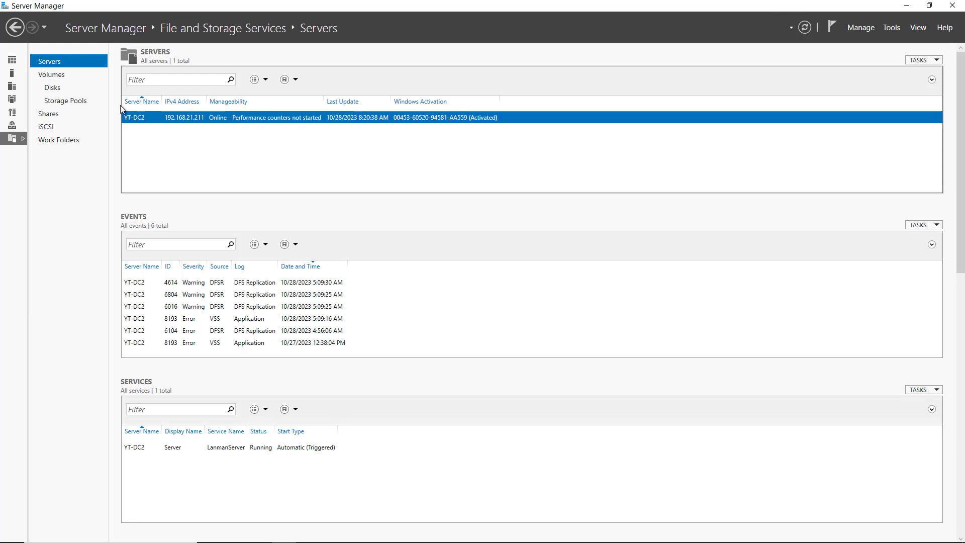
click(59, 87)
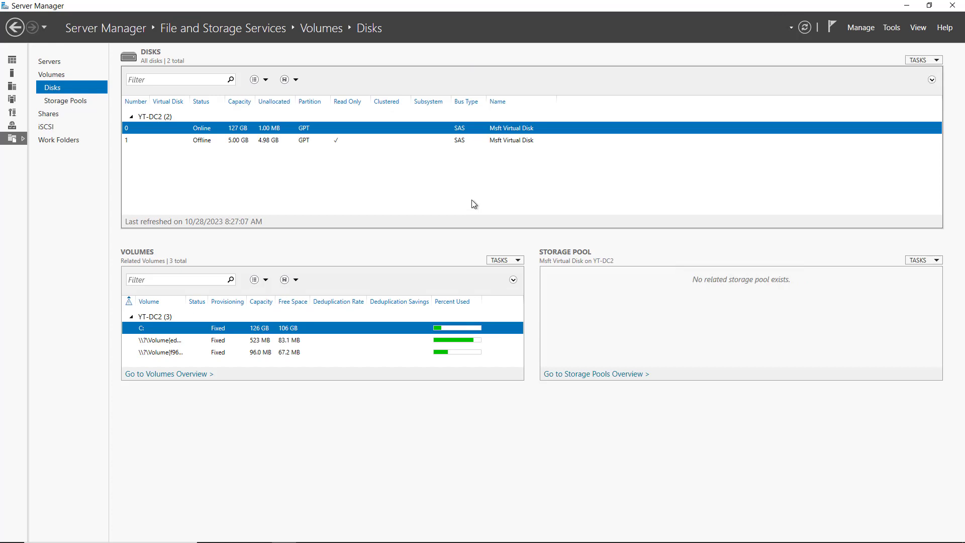
click(271, 140)
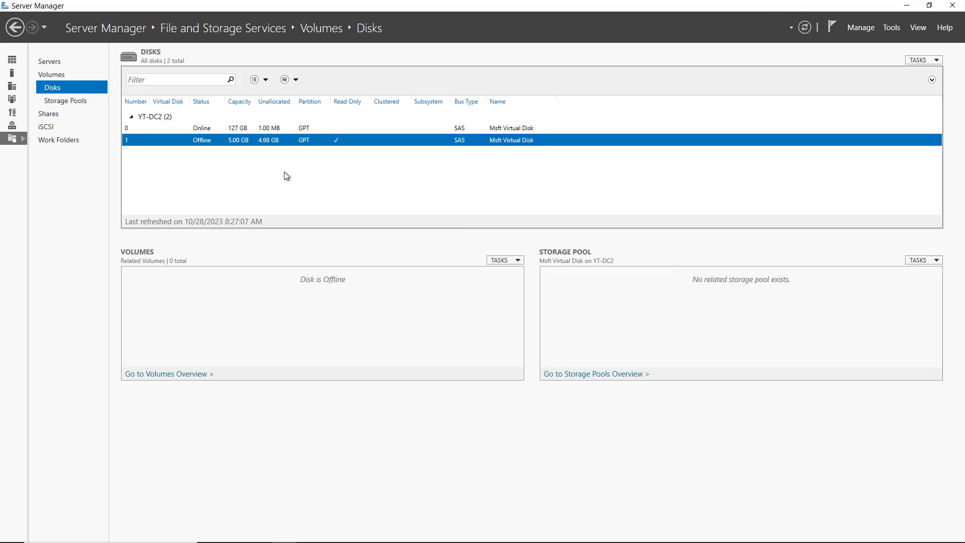
Bring the 5.00 GB disk 1 online from the Disks list and confirm
right_click(289, 144)
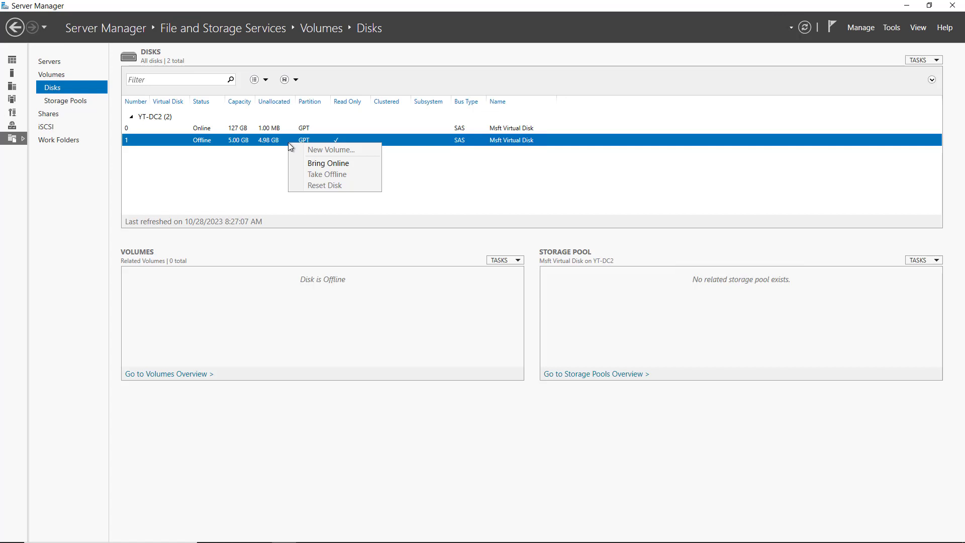
click(311, 164)
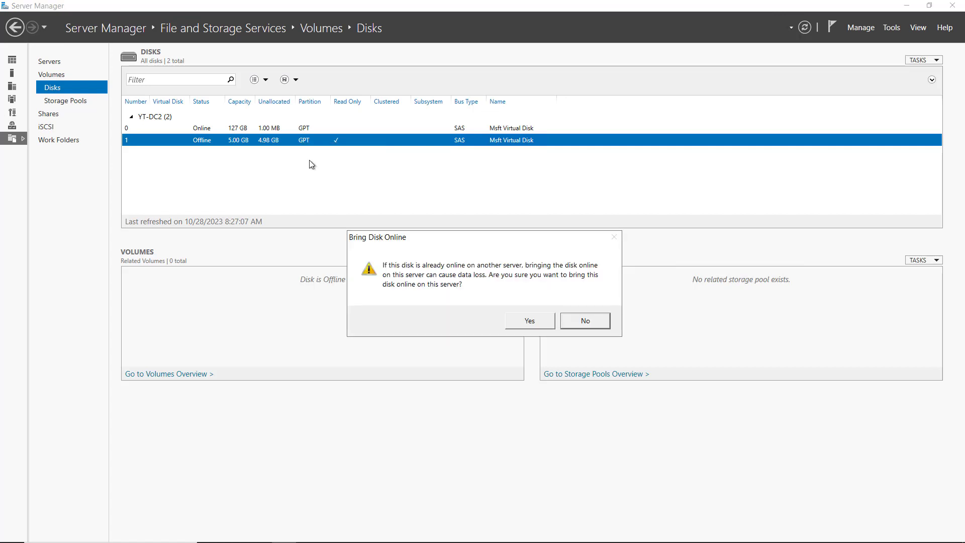
click(521, 321)
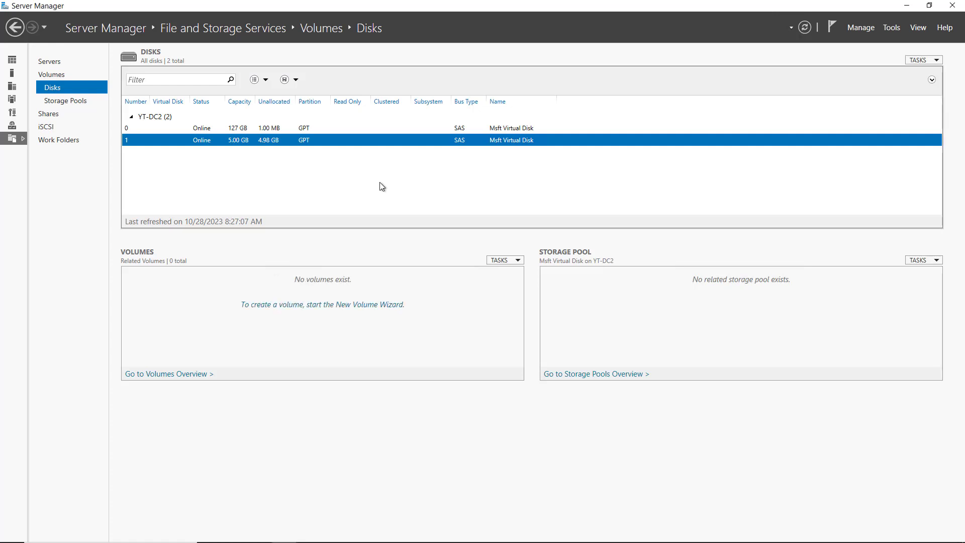
Launch the New Volume Wizard from Volumes tasks, keeping Disk 1 and the full 4.98 GB size
click(506, 261)
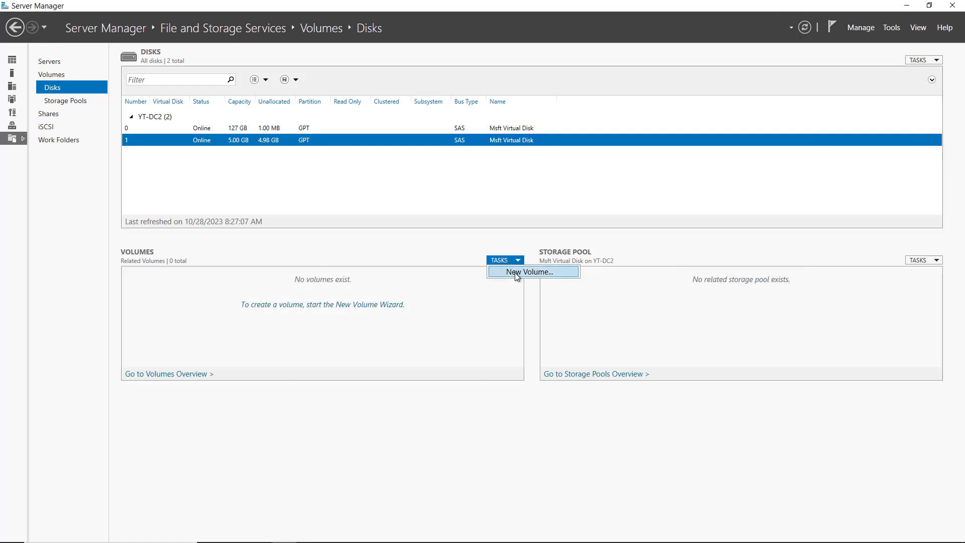
click(515, 272)
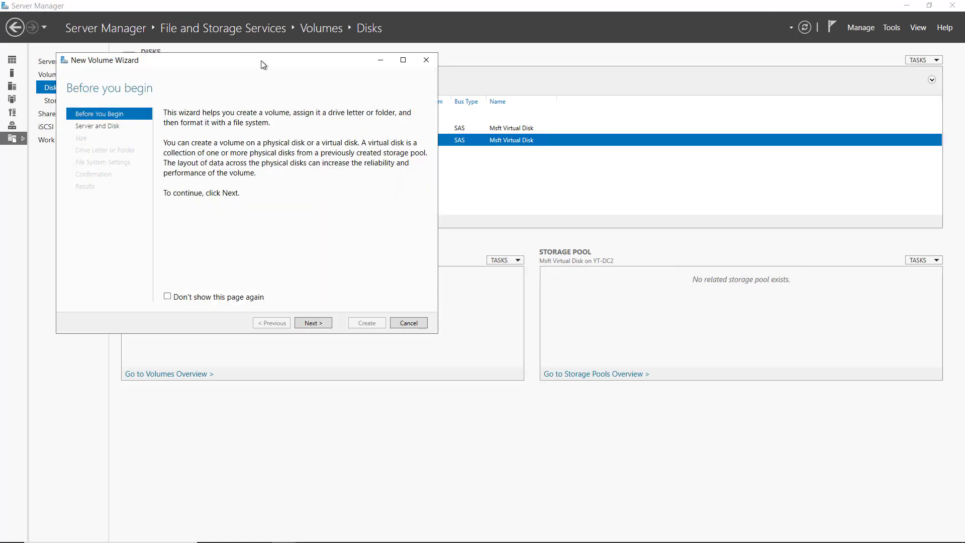
drag(263, 62, 433, 71)
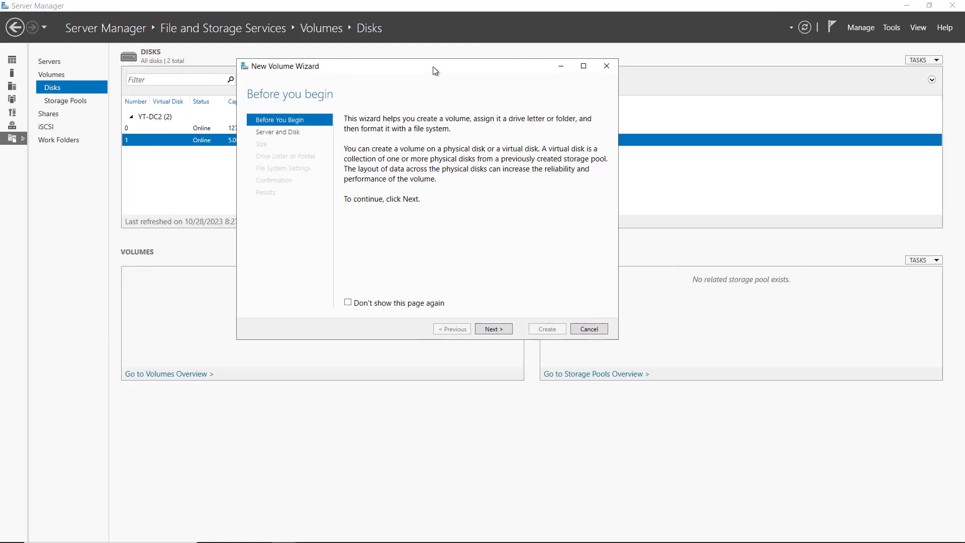
click(499, 328)
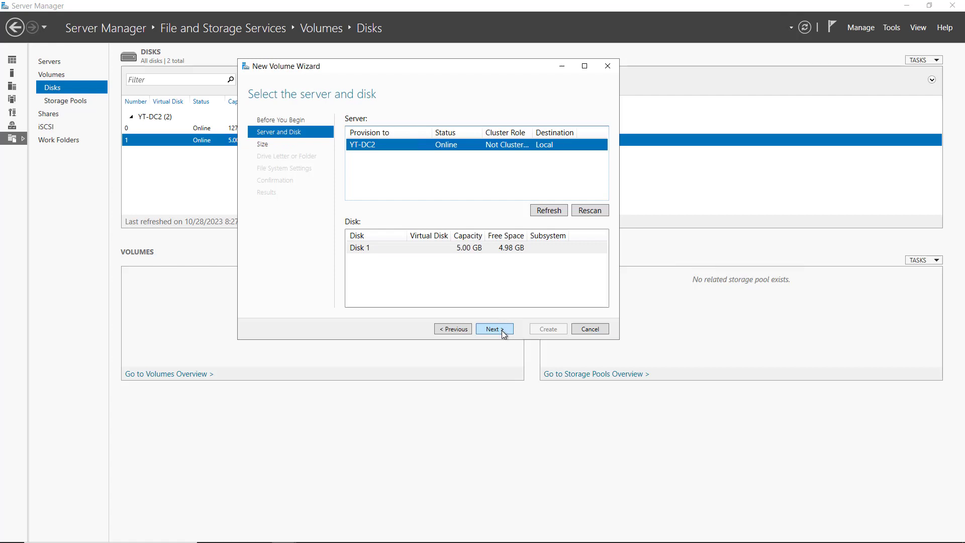
click(504, 334)
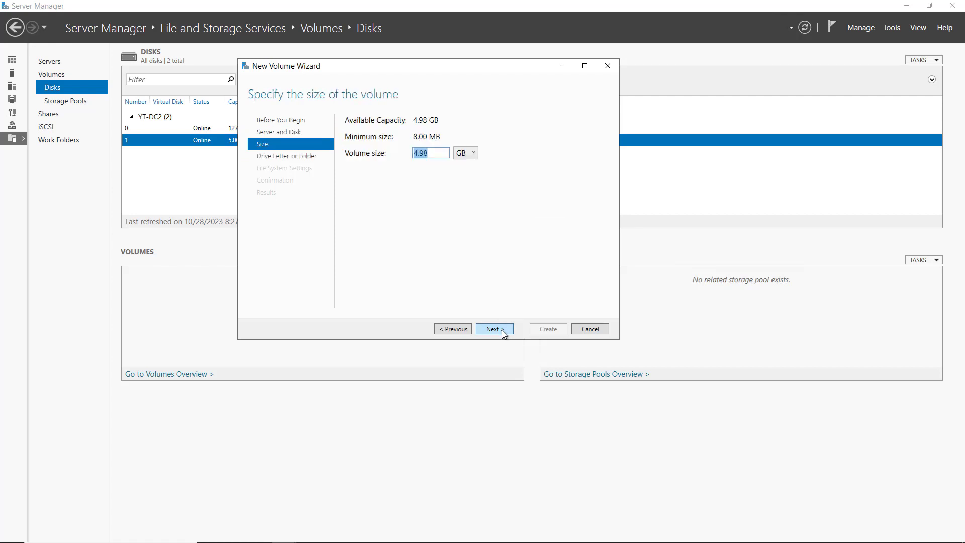
click(503, 334)
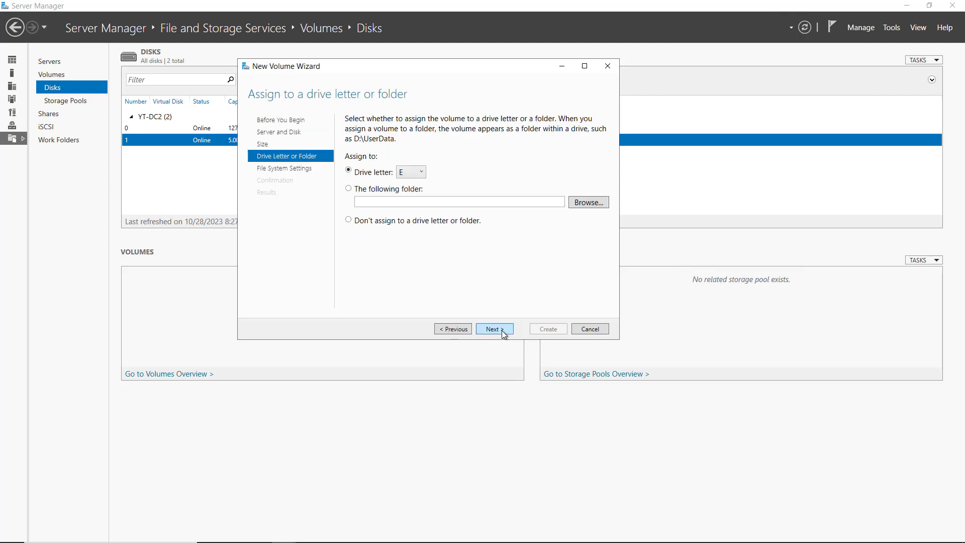
Keep drive letter E and the NTFS file system, then create the 4.98 GB volume
click(503, 334)
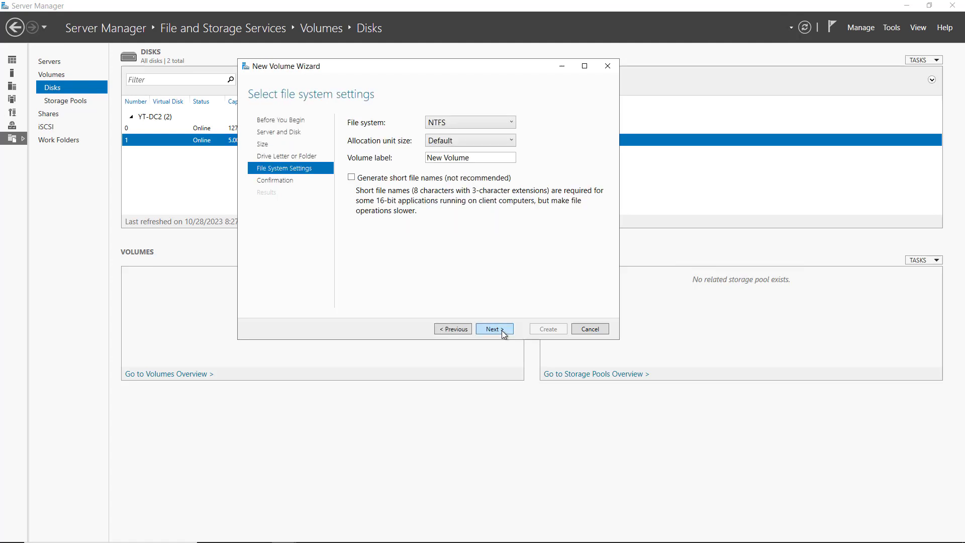
click(495, 124)
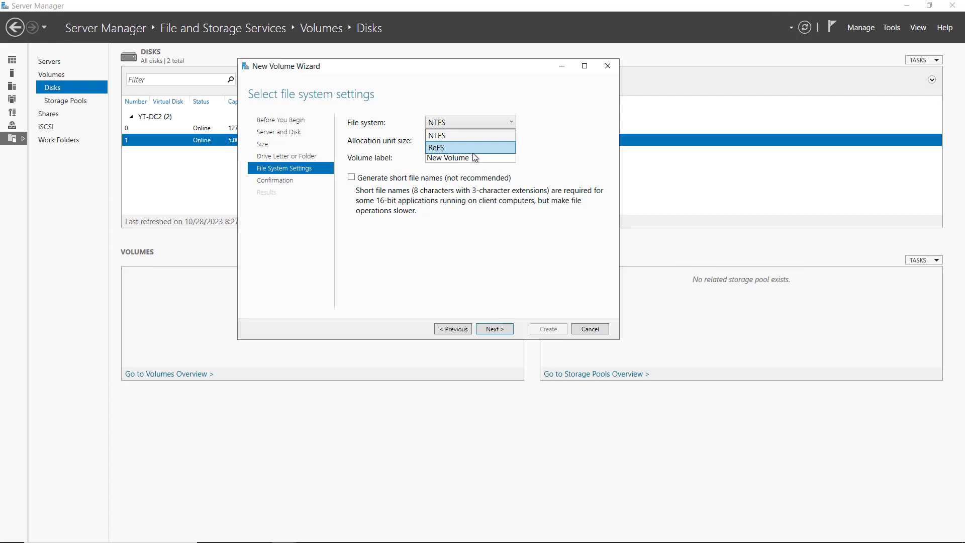
click(542, 139)
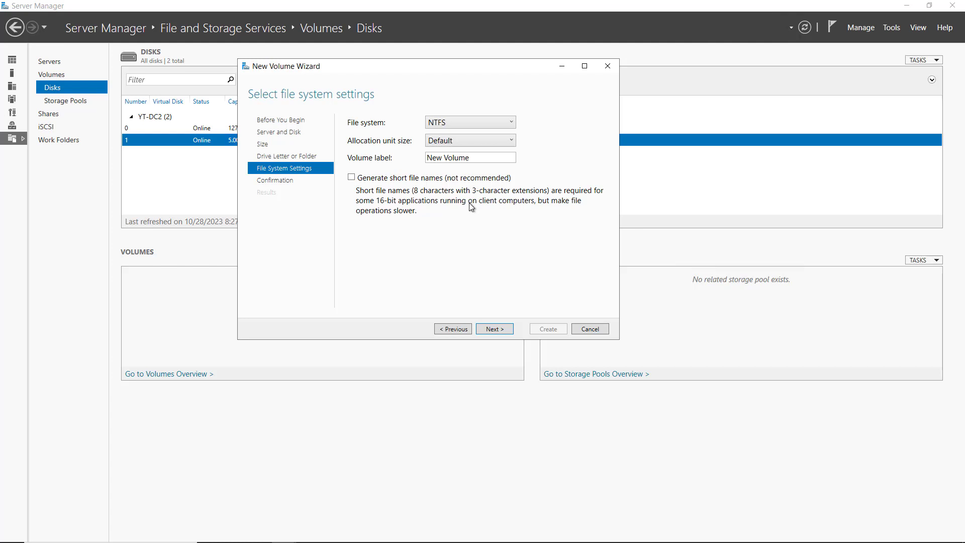
click(494, 329)
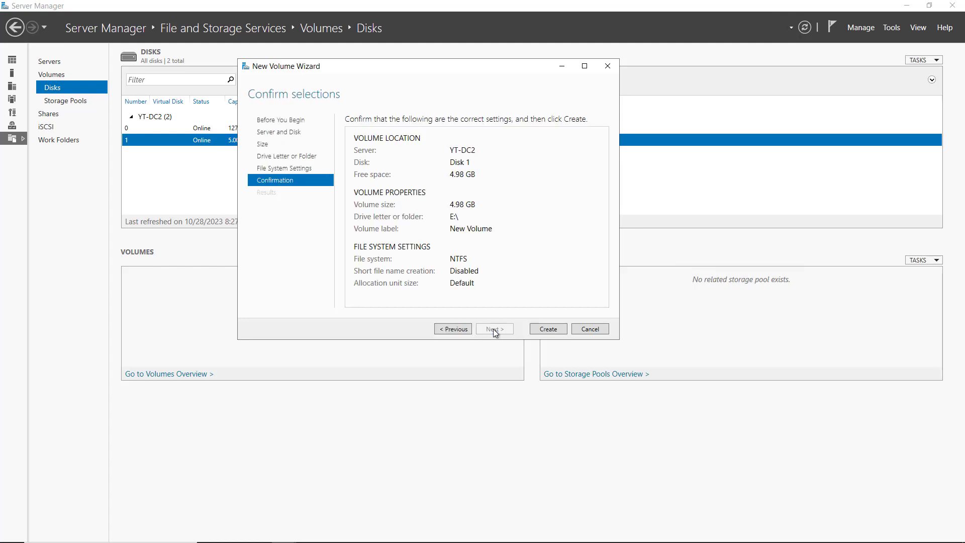
click(539, 330)
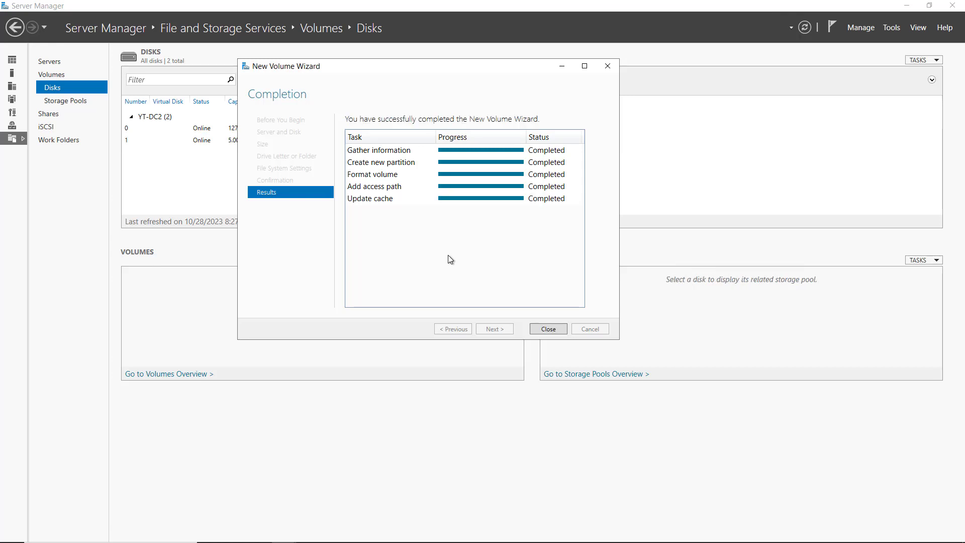
Close the finished wizard and select disk 1 to confirm it holds the 4.98 GB E: volume
click(544, 329)
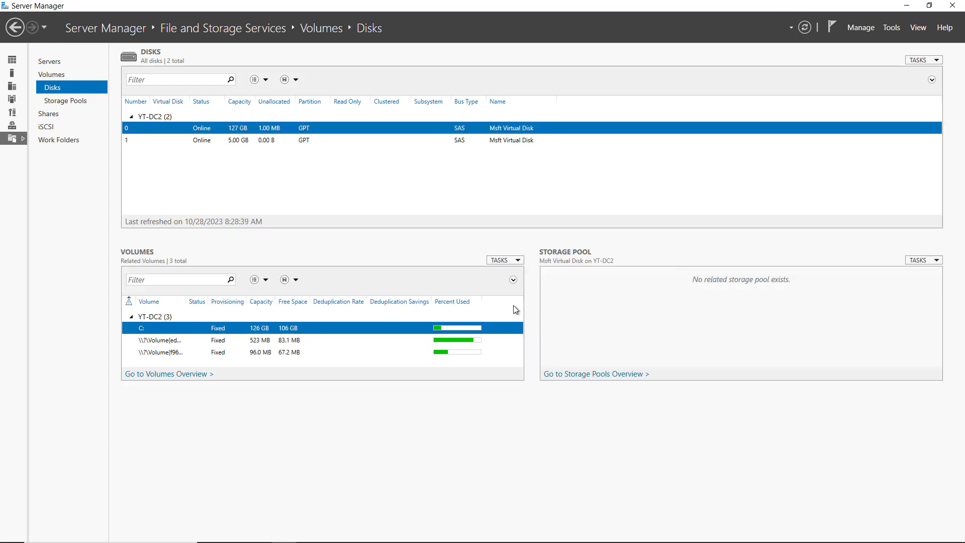
click(273, 140)
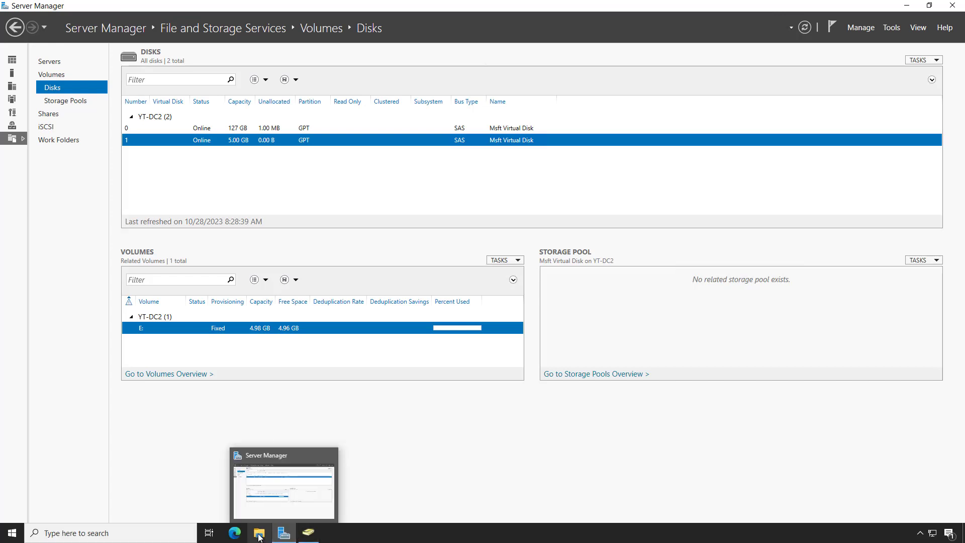
Open This PC in File Explorer and browse into the empty New Volume (E:) drive
click(259, 535)
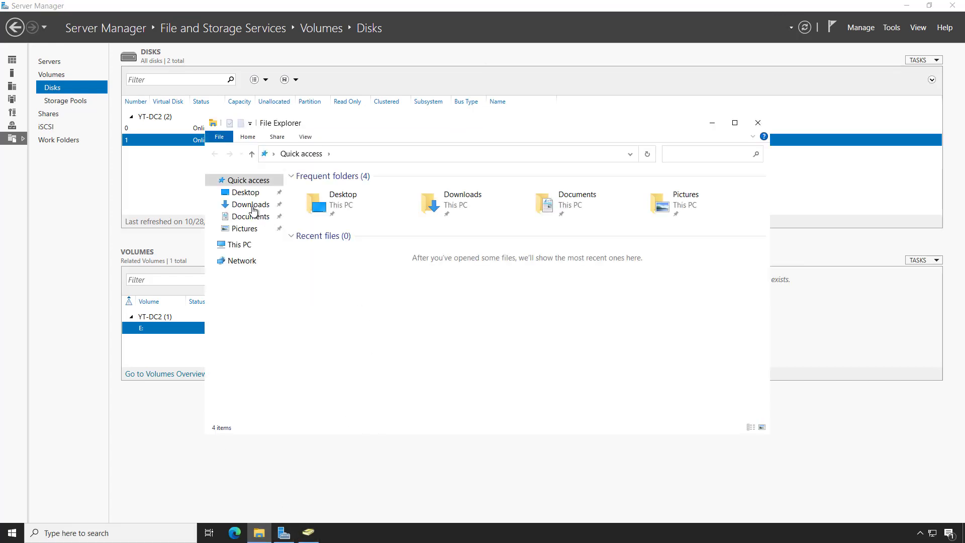
click(238, 245)
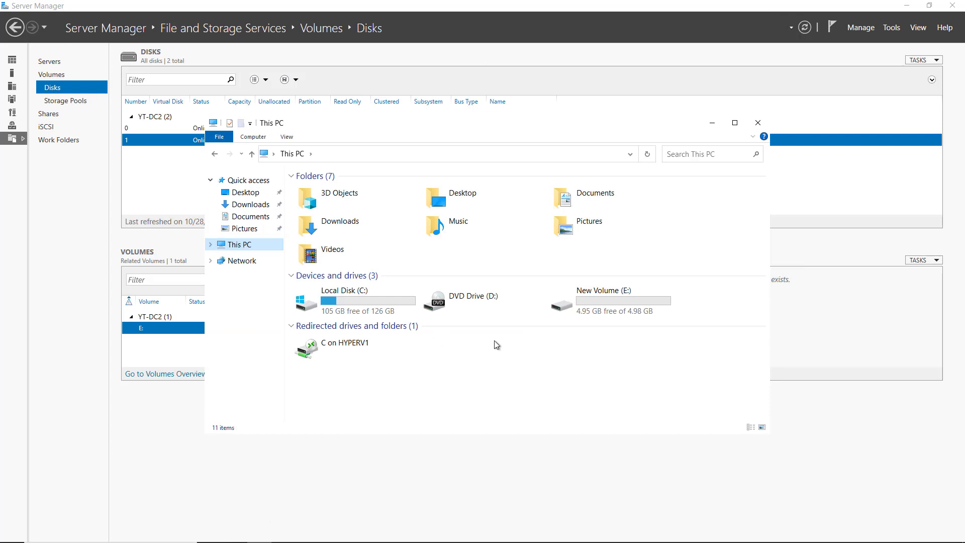
double_click(634, 316)
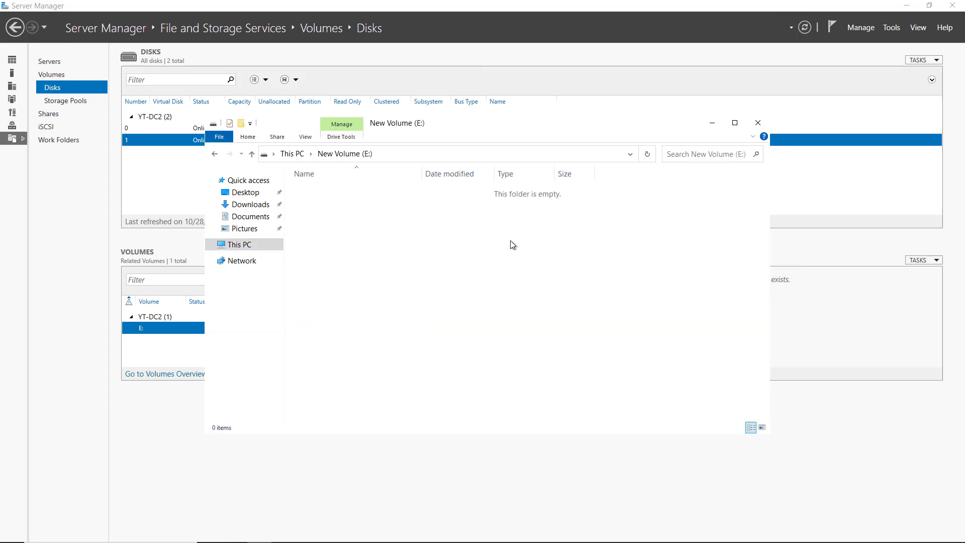